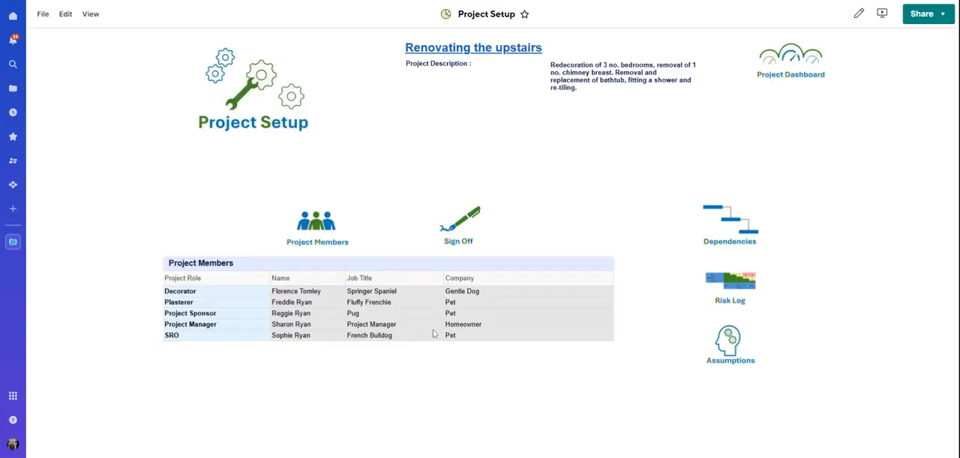
# Step: Review the maximum authorisation levels in pounds and days on the Sign Off sheet, then leave it without saving changes
pyautogui.click(463, 229)
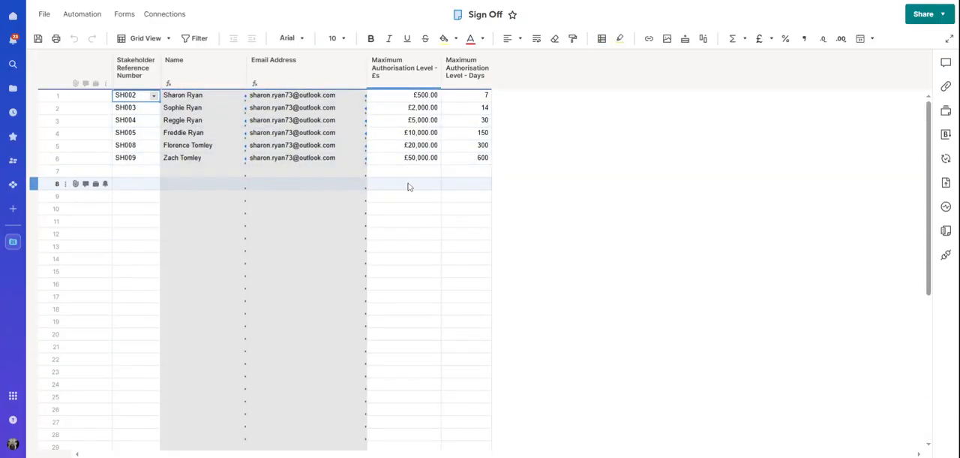
pyautogui.moveTo(418, 164); pyautogui.dragTo(464, 164)
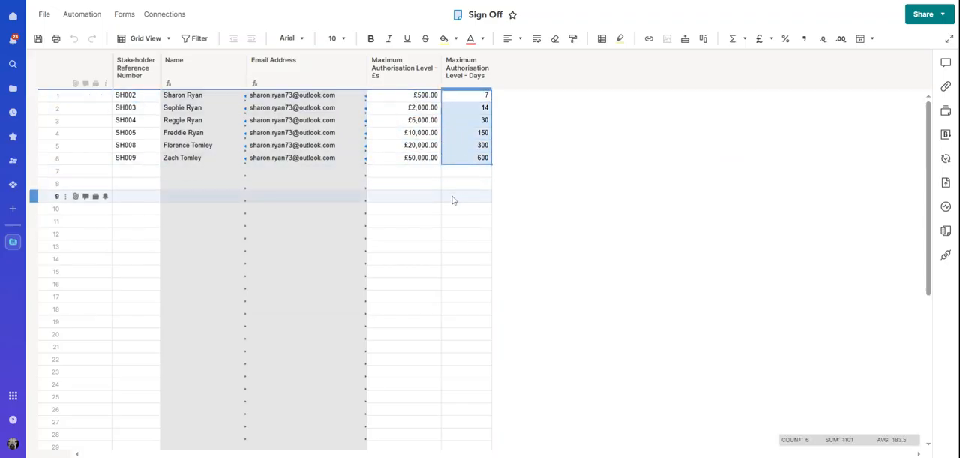
pyautogui.click(454, 197)
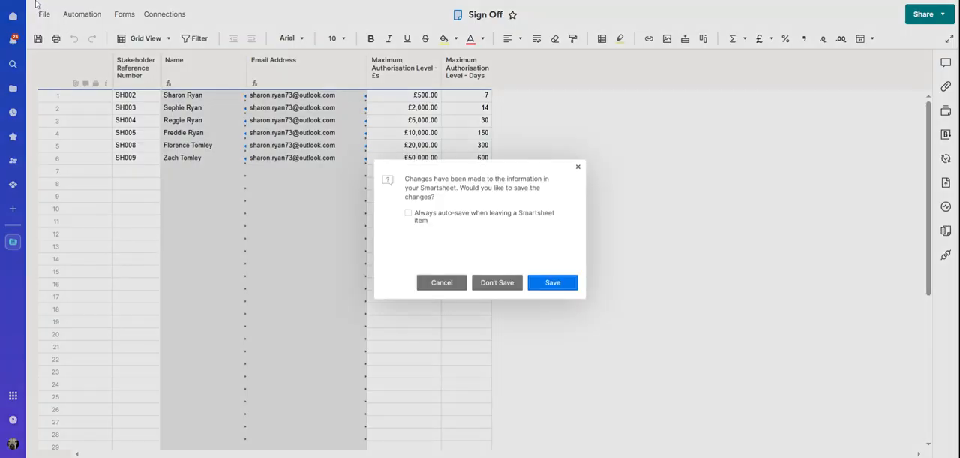
pyautogui.click(497, 283)
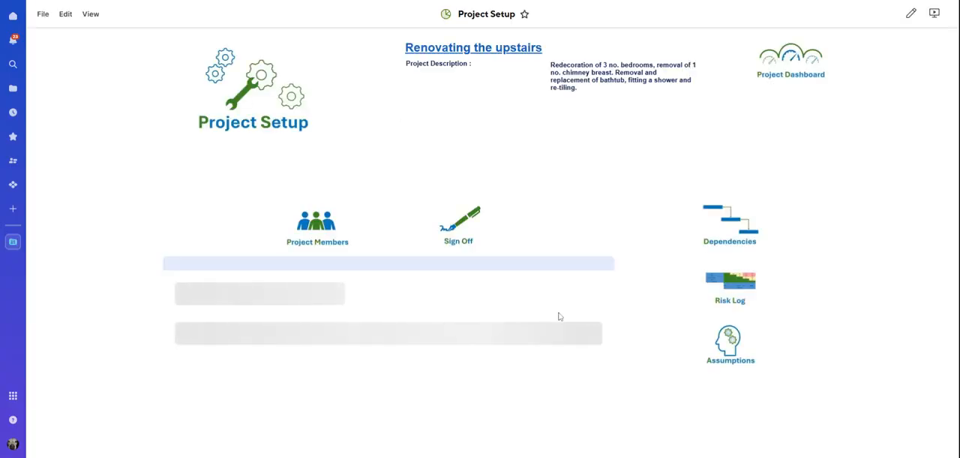
# Step: Open the Change Requests sheet from the project's documents, going through the Project Dashboard
pyautogui.click(788, 81)
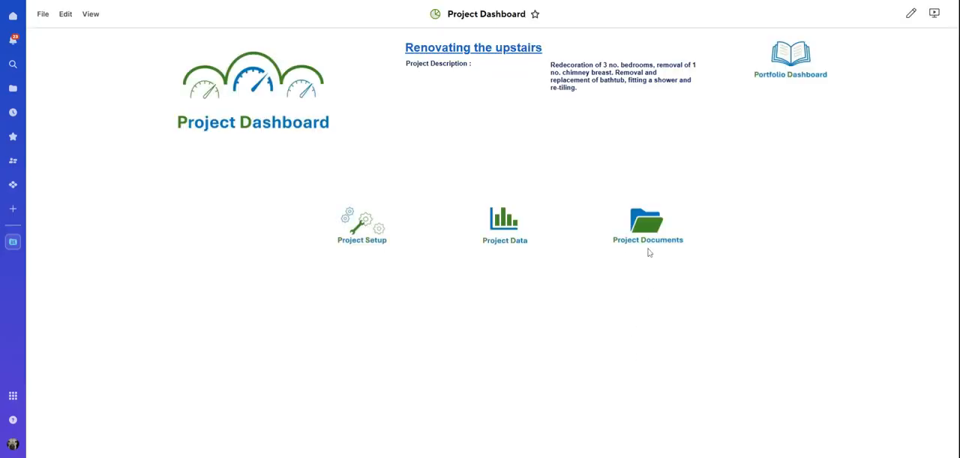
pyautogui.click(648, 244)
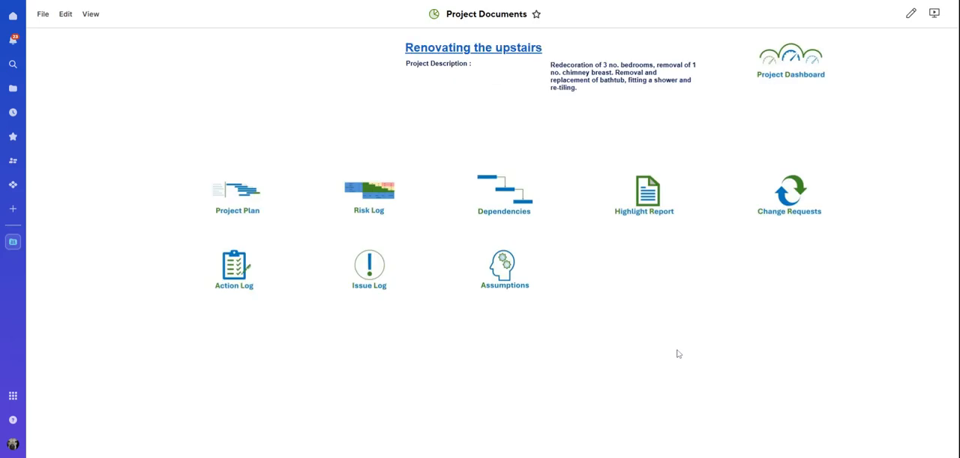
pyautogui.click(778, 215)
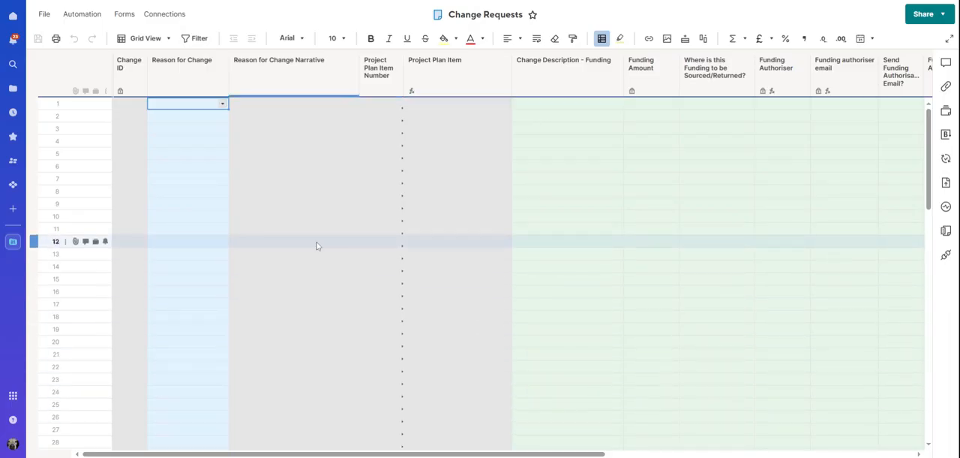
# Step: Set the Reason for Change in row 1 to Issue Resolution
pyautogui.click(222, 105)
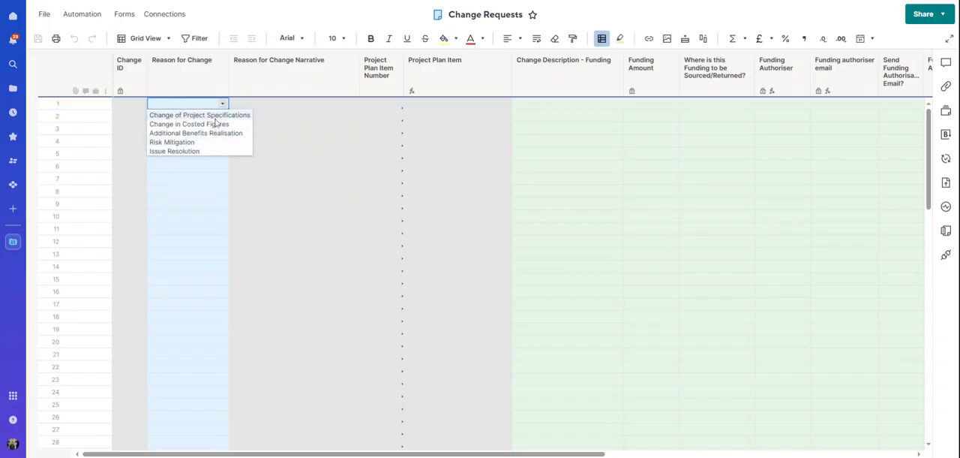
pyautogui.click(206, 152)
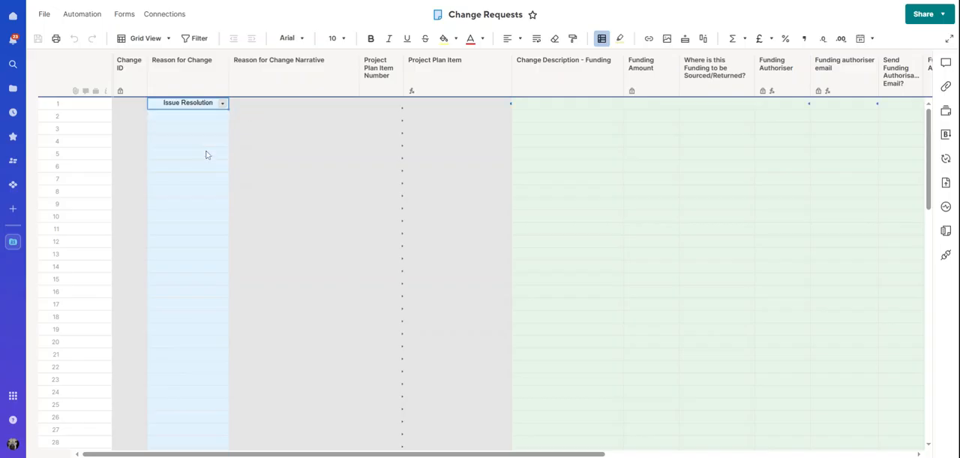
pyautogui.press('Tab')
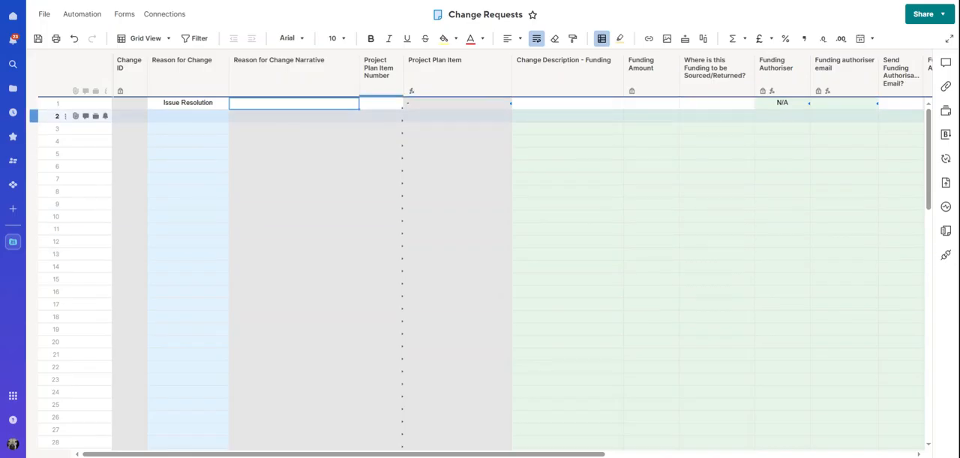
# Step: Enter row 1's change narrative: "Due to errors when papering round the window we have run out of the patterned wallpaper for the feature wall"
pyautogui.doubleClick(316, 105)
pyautogui.write('Due to errors when papering round the window we have run out of the patterned wallpaper for the feature wall')
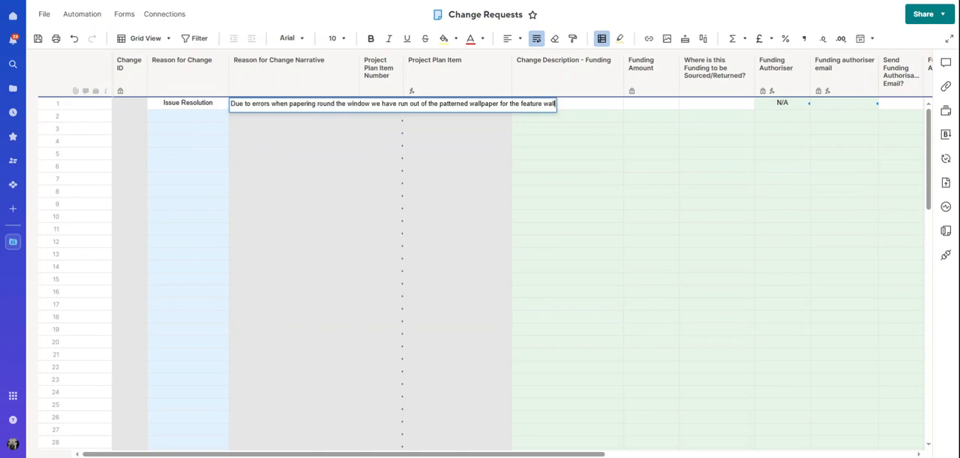
pyautogui.press('Return')
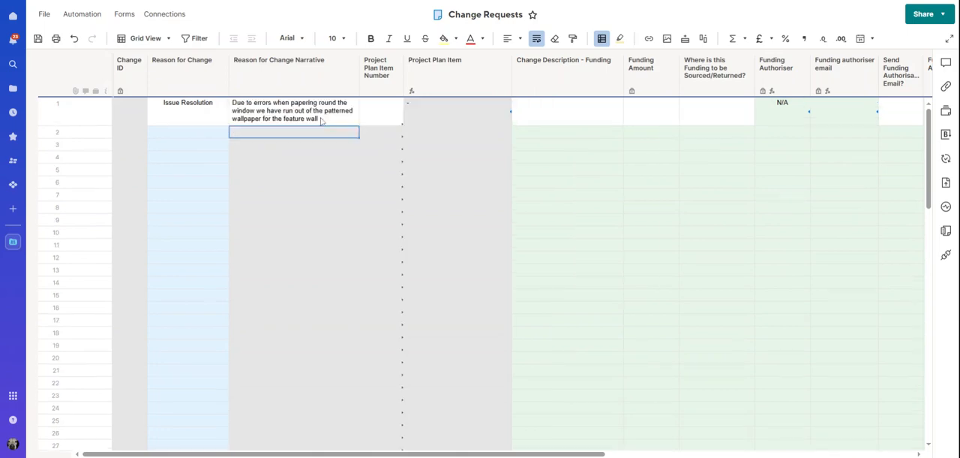
# Step: Enter 1.3.2 as the Project Plan Item Number for row 1
pyautogui.click(381, 120)
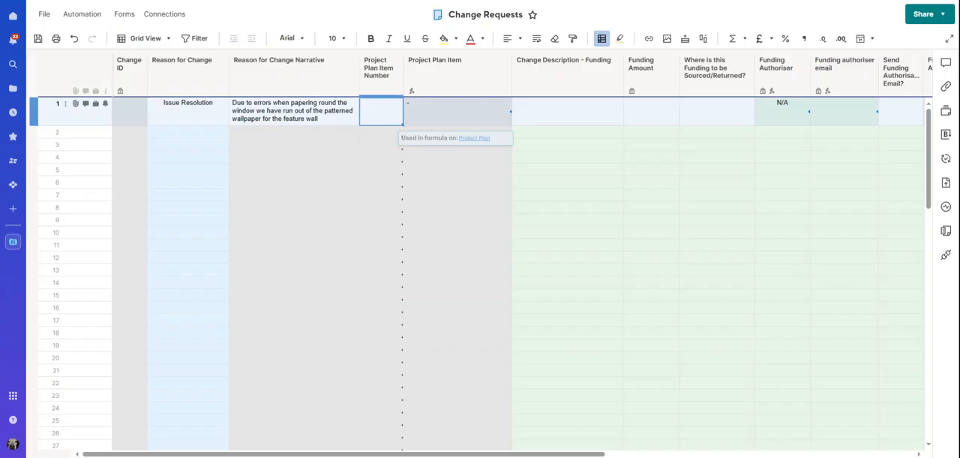
pyautogui.write('1.3.2')
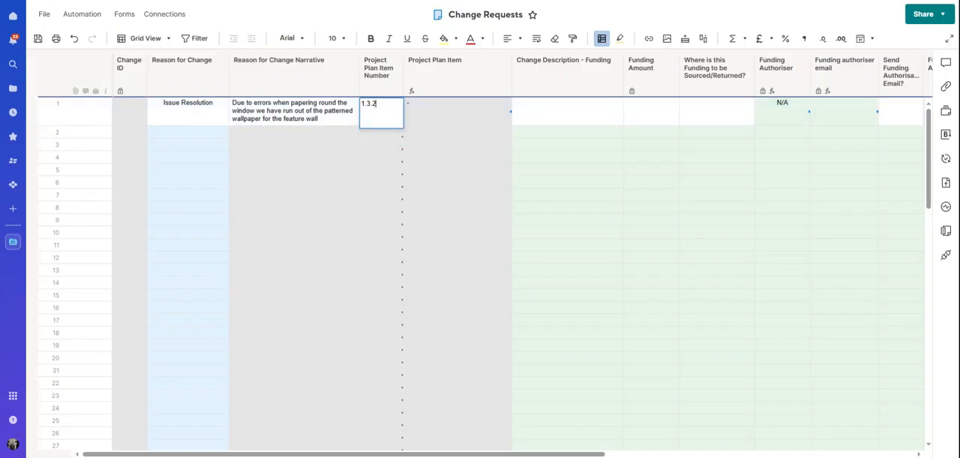
pyautogui.press('Return')
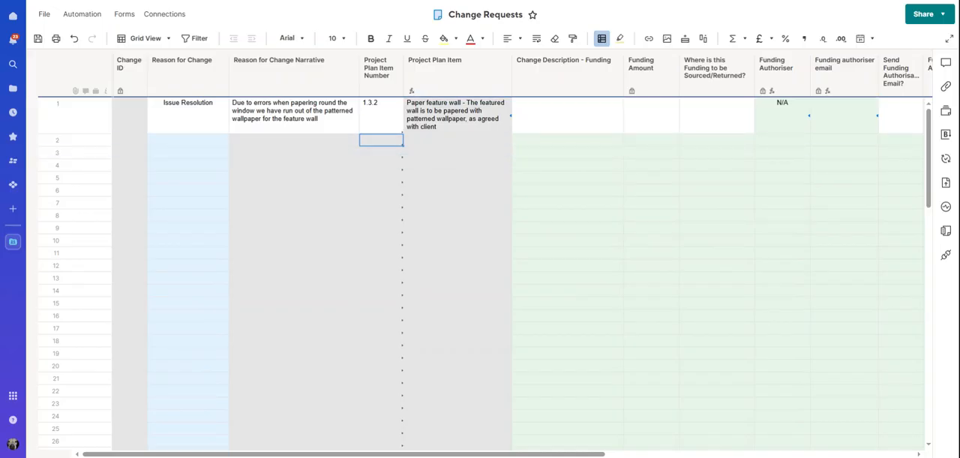
# Step: Enter the funding change description "To purchase 2 no. new rolls of wallpaper" and a Funding Amount of 50 in row 1
pyautogui.click(559, 118)
pyautogui.write('To purchase 2 no. new rolls of wallpaper')
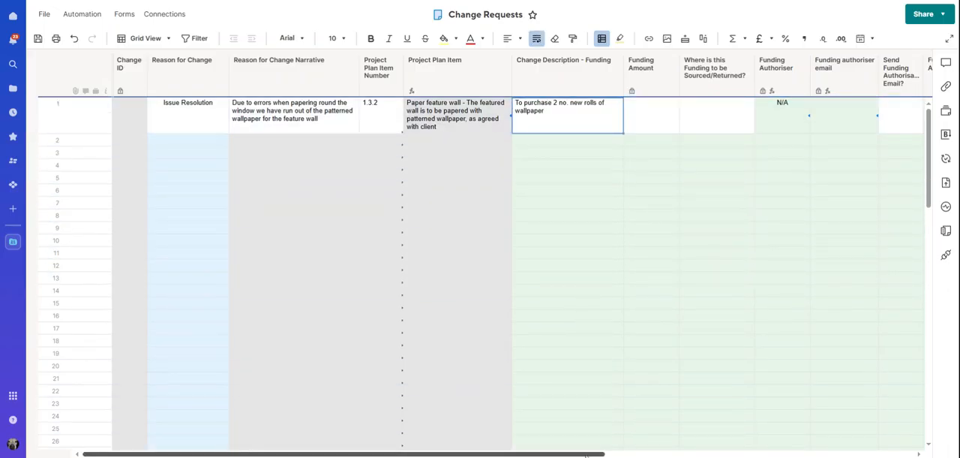
pyautogui.hscroll(4, 680, 437)
pyautogui.click(510, 116)
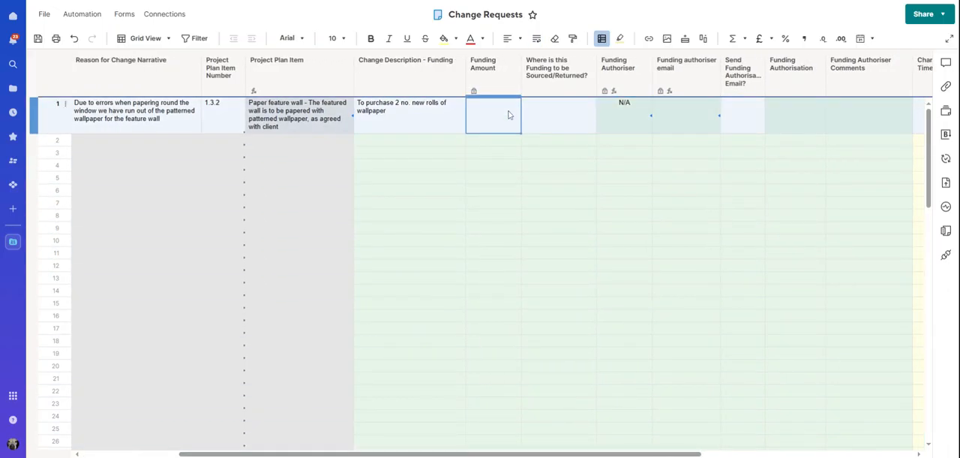
pyautogui.write('50')
# Step: Set the source of row 1's funding to Internal Transfer
pyautogui.click(577, 109)
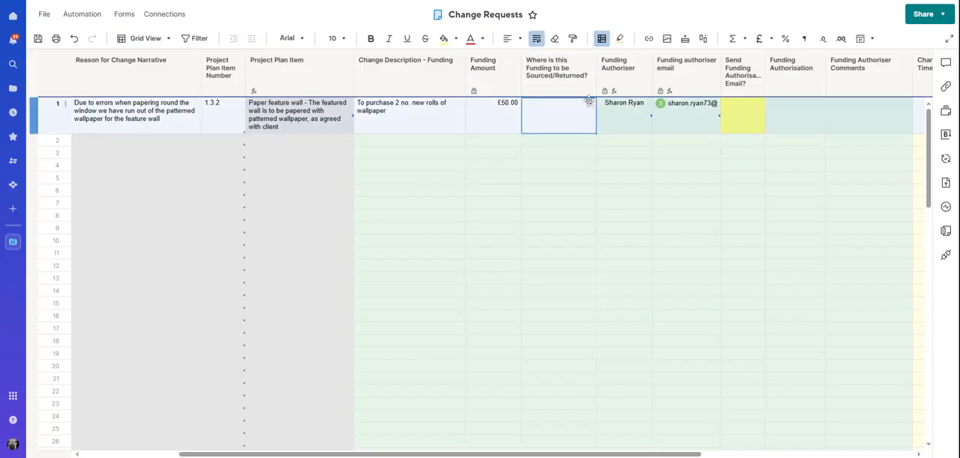
pyautogui.click(590, 105)
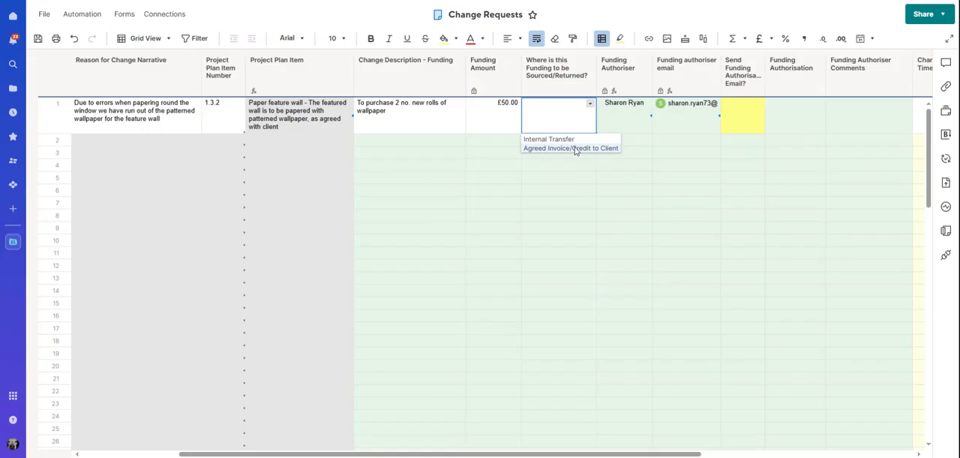
pyautogui.click(577, 139)
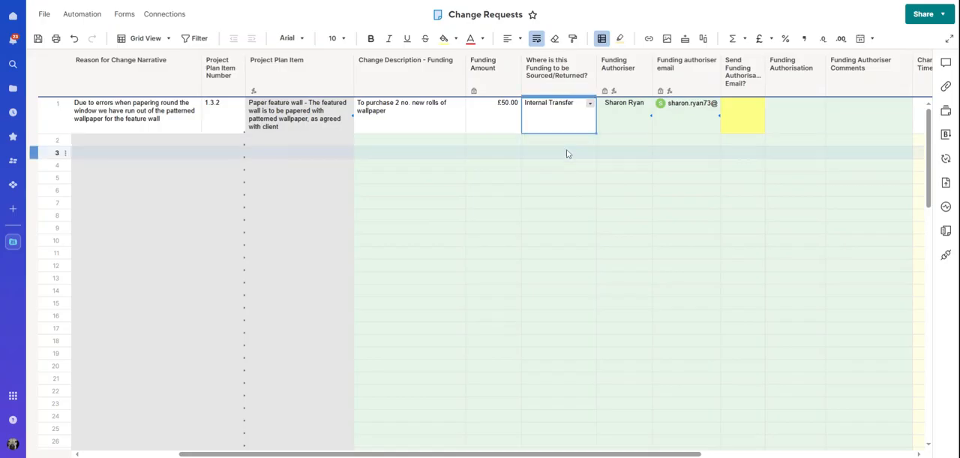
# Step: Check row 1's Funding Authoriser and hide the Funding authoriser email column
pyautogui.click(609, 118)
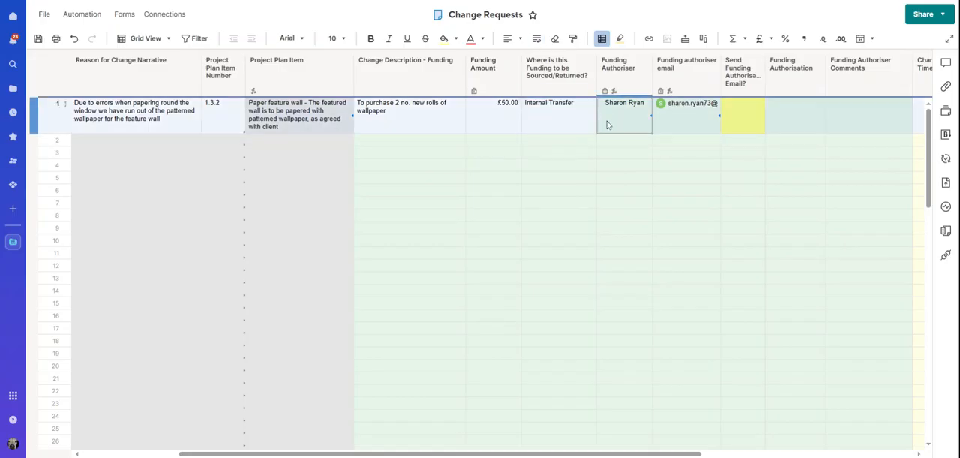
pyautogui.rightClick(676, 74)
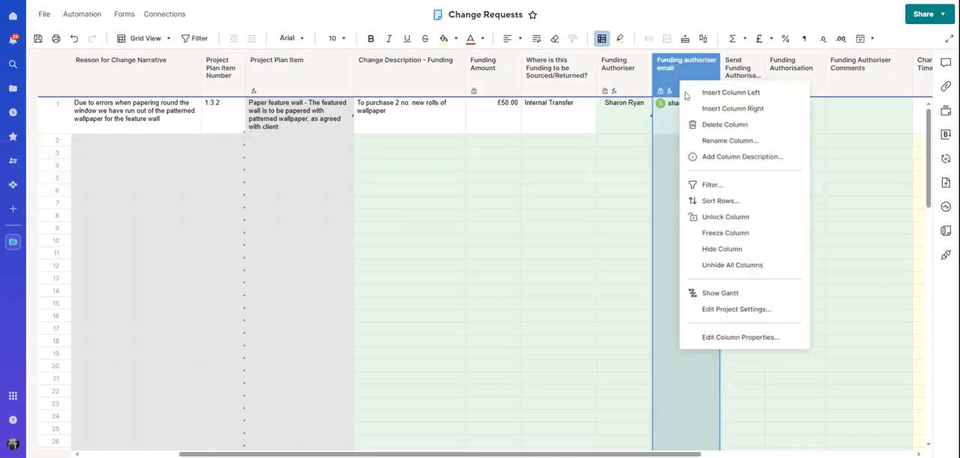
pyautogui.click(721, 248)
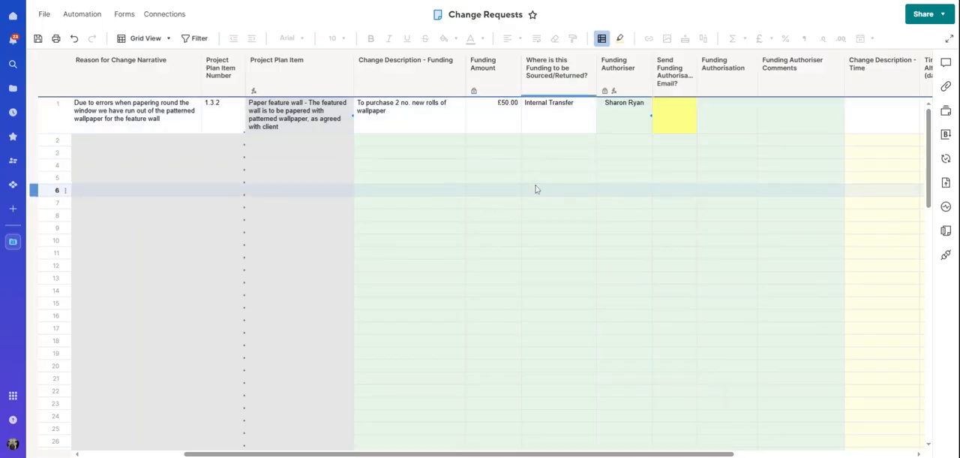
# Step: Change row 1's Funding Amount to 1000
pyautogui.click(514, 114)
pyautogui.write('1000')
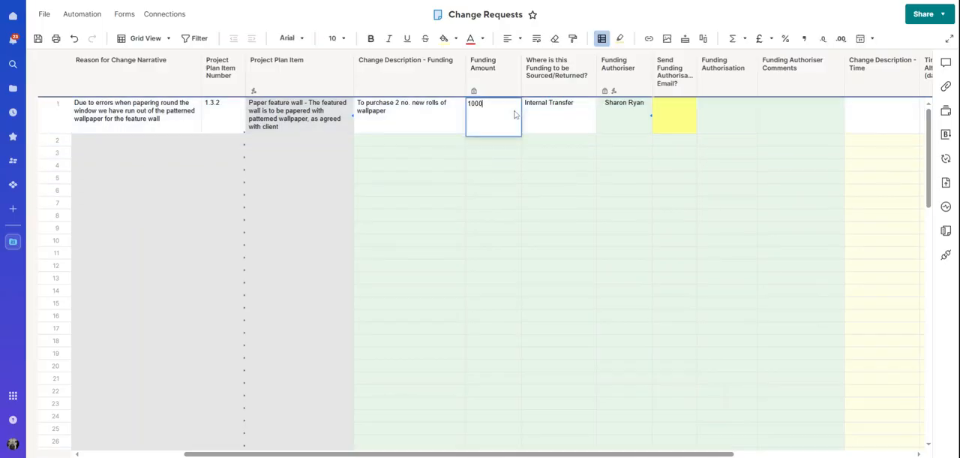
pyautogui.press('Return')
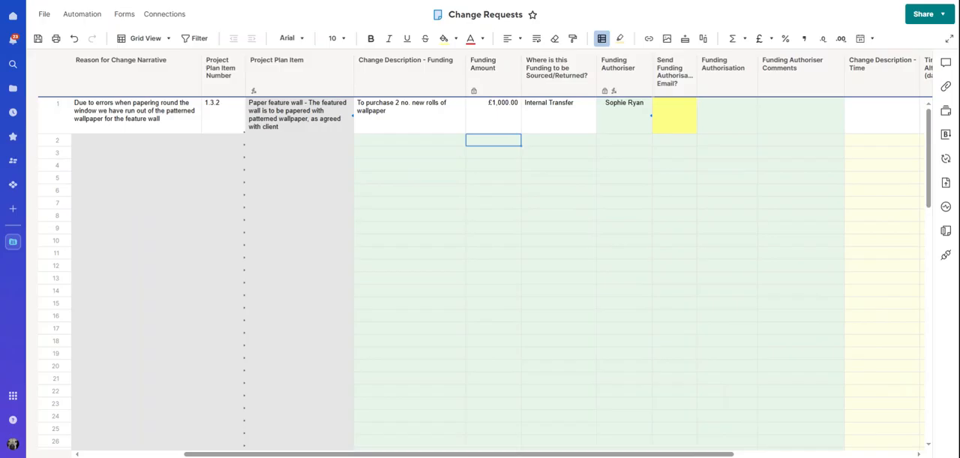
# Step: Set Send Funding Authorisation Email to No - Authorised for row 1 and save the sheet
pyautogui.click(679, 118)
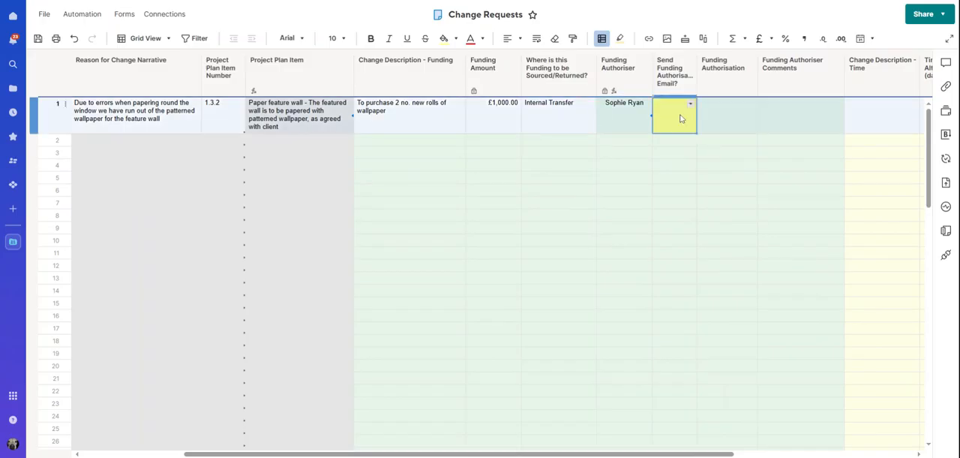
pyautogui.click(689, 105)
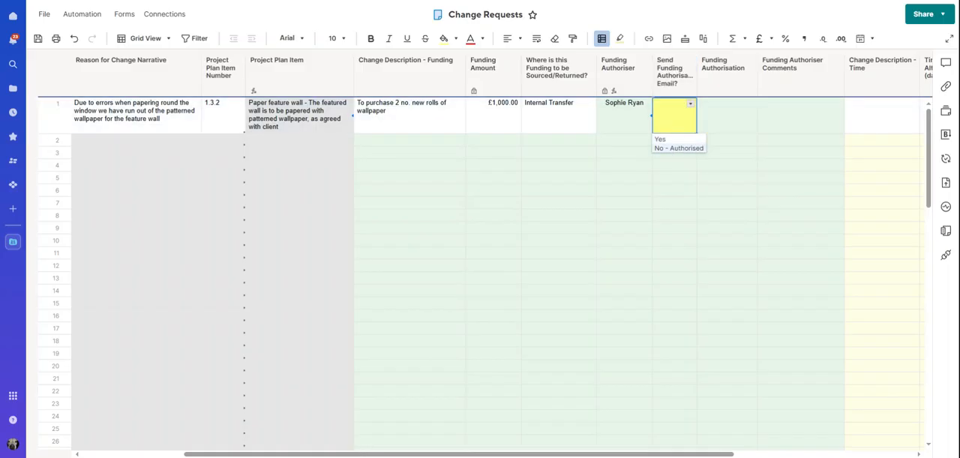
pyautogui.click(679, 148)
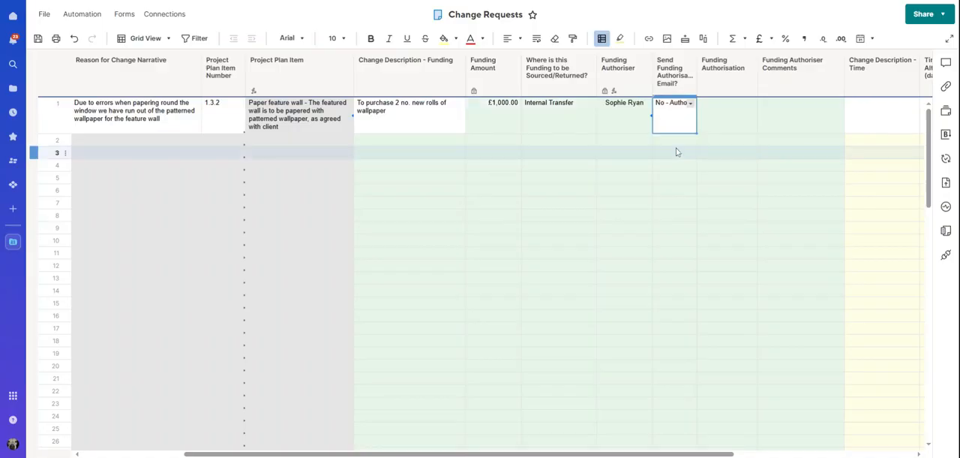
pyautogui.click(38, 39)
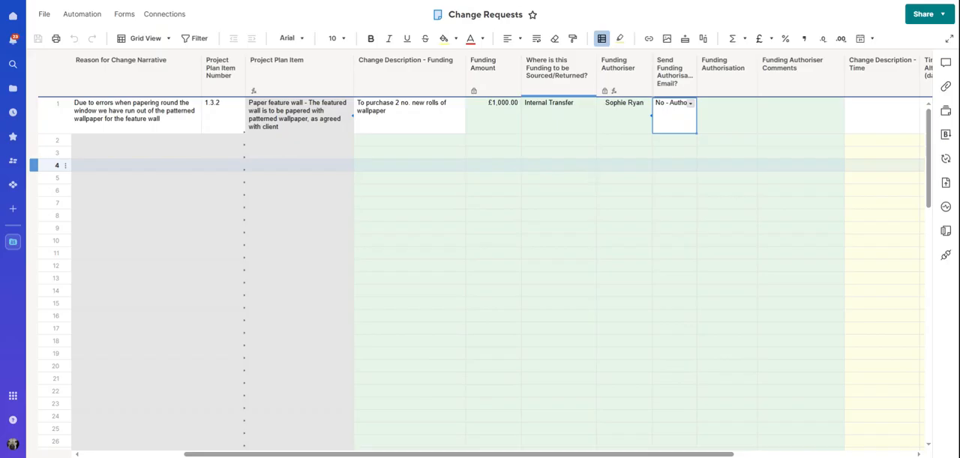
# Step: View the cell history of row 1's Send Funding Authorisation Email entry and close it
pyautogui.rightClick(668, 125)
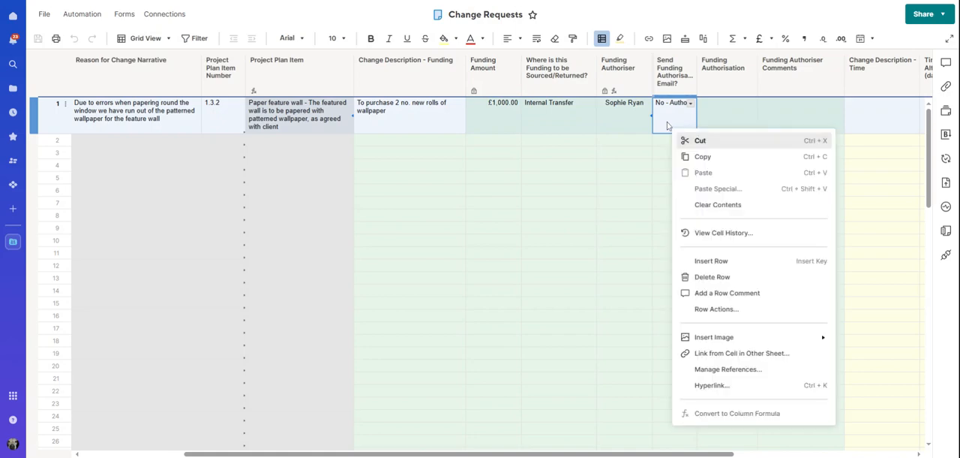
pyautogui.click(703, 233)
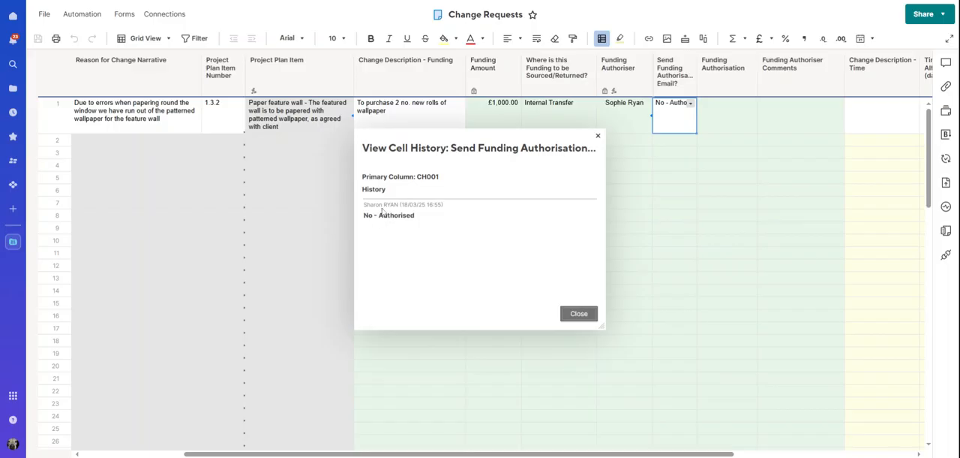
pyautogui.click(570, 315)
# Step: Set row 1's Send Funding Authorisation Email to Yes and enter "Time to re-hang wallpaper" as the time change description
pyautogui.click(691, 103)
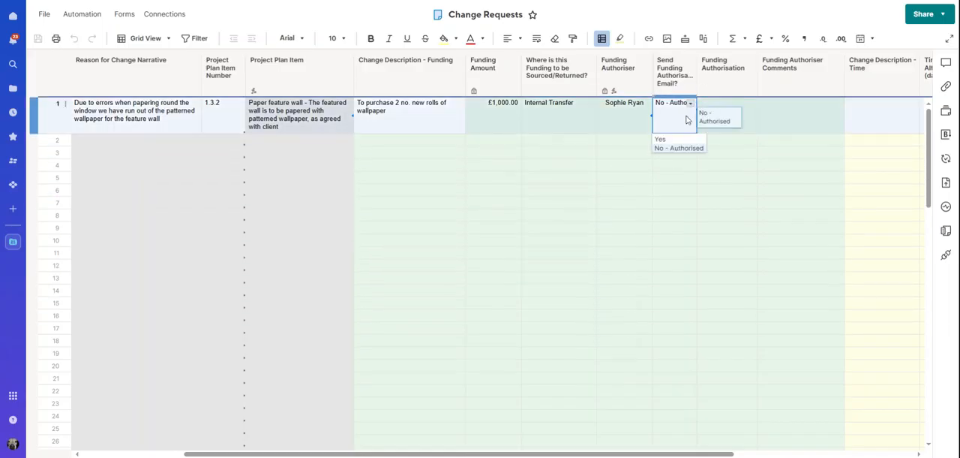
pyautogui.click(670, 140)
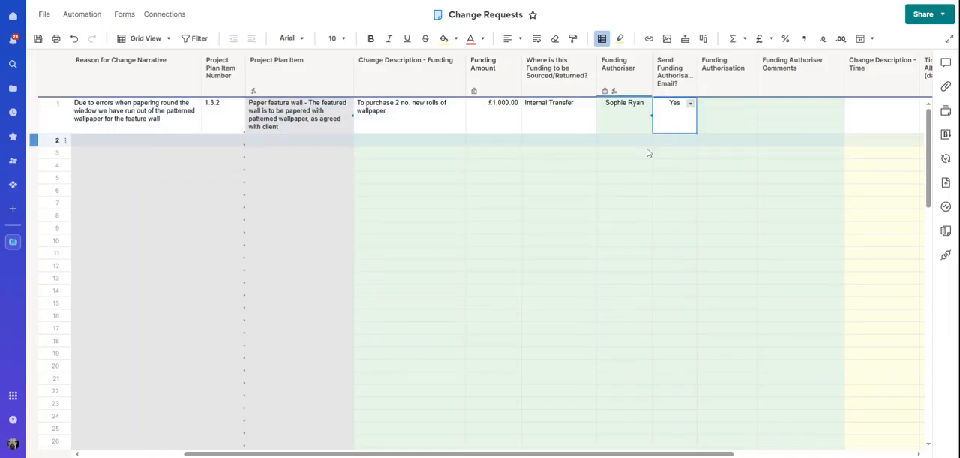
pyautogui.moveTo(678, 455); pyautogui.dragTo(859, 454)
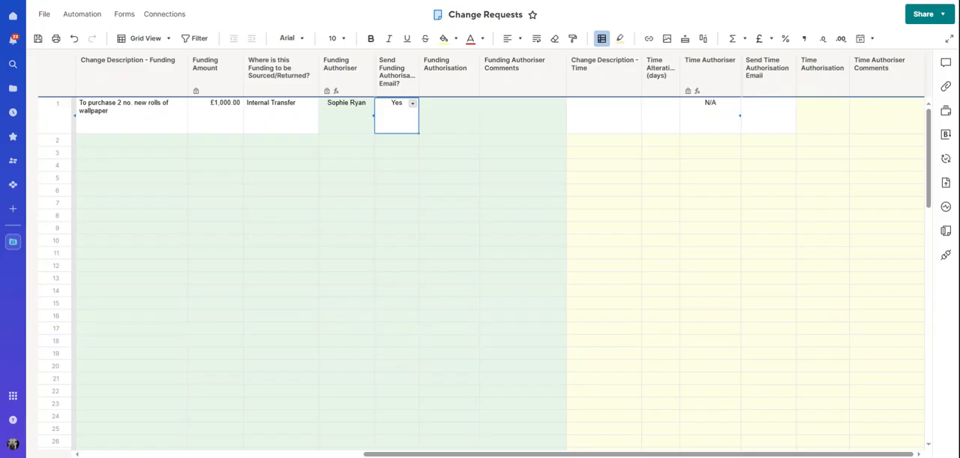
pyautogui.click(615, 118)
pyautogui.write('Time to re-hang wallpaper')
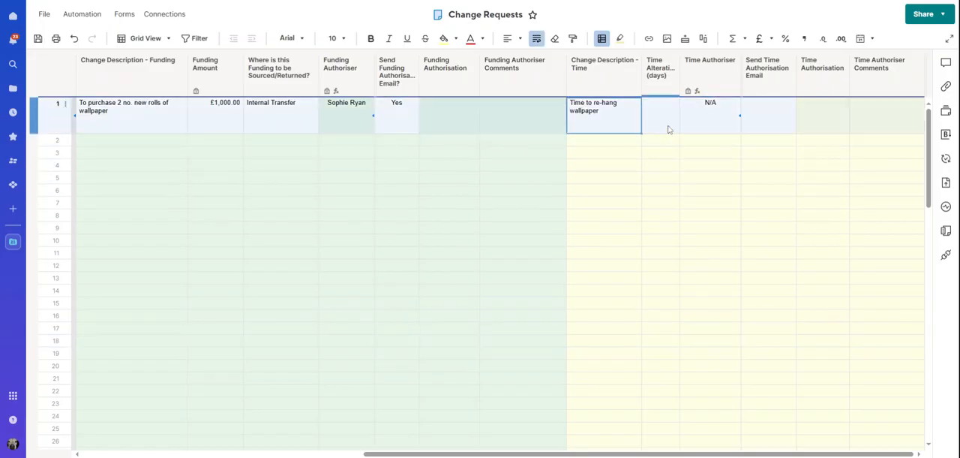
# Step: Enter 50 days as row 1's Time Alteration
pyautogui.click(667, 127)
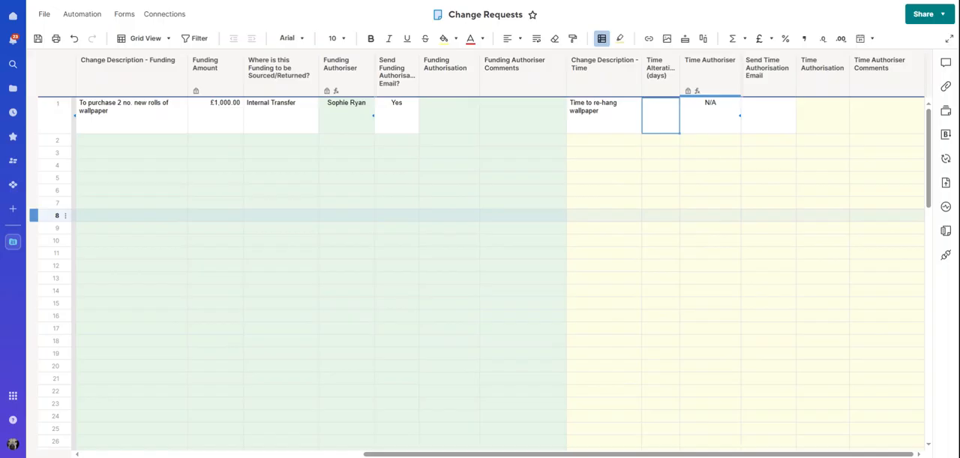
pyautogui.write('50')
pyautogui.press('Tab')
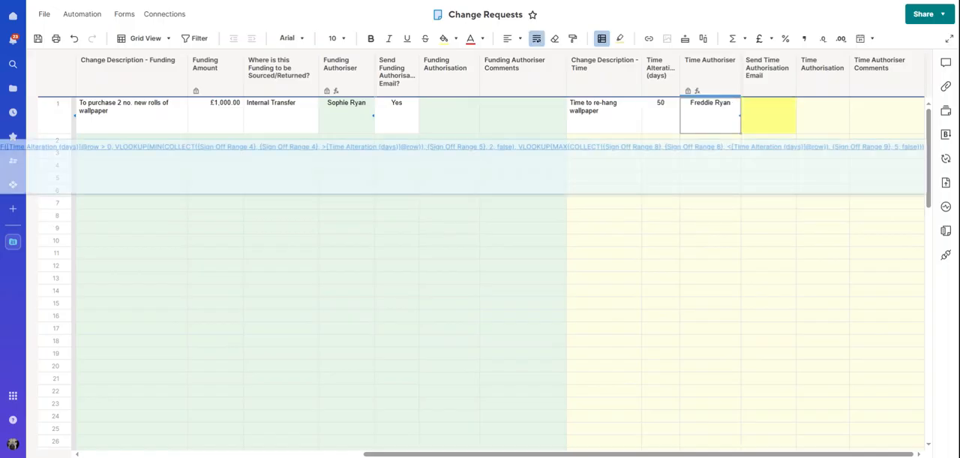
# Step: Set Send Time Authorisation Email to Yes for row 1 and save the sheet
pyautogui.click(757, 115)
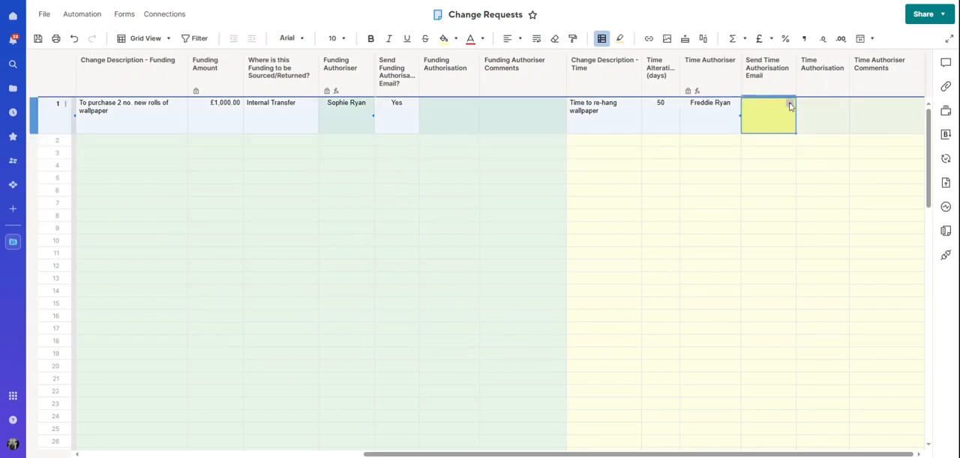
pyautogui.click(790, 105)
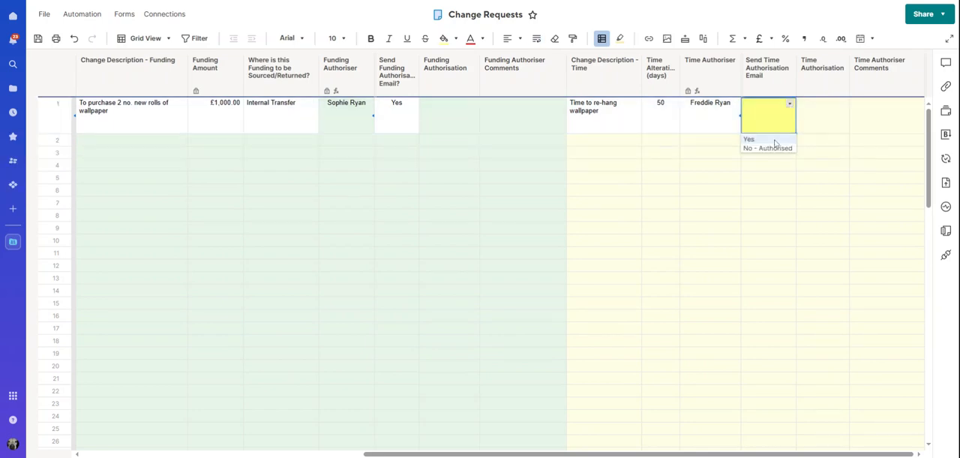
pyautogui.click(775, 139)
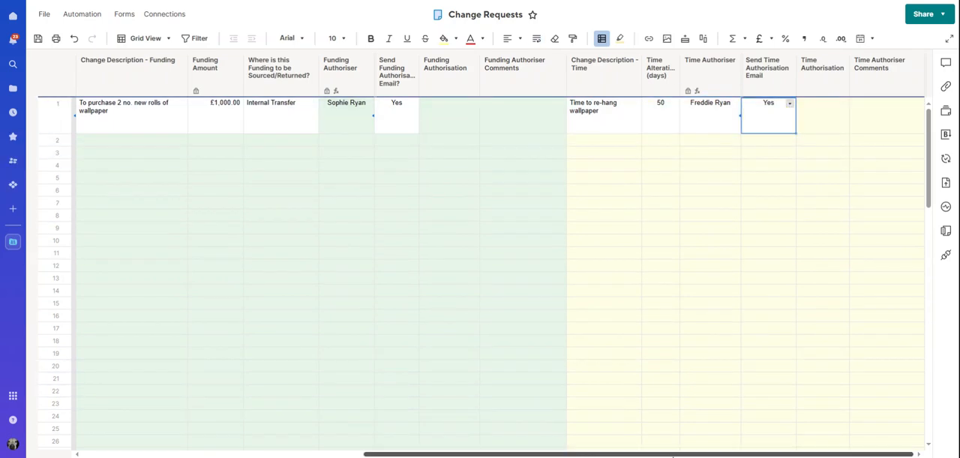
pyautogui.click(37, 38)
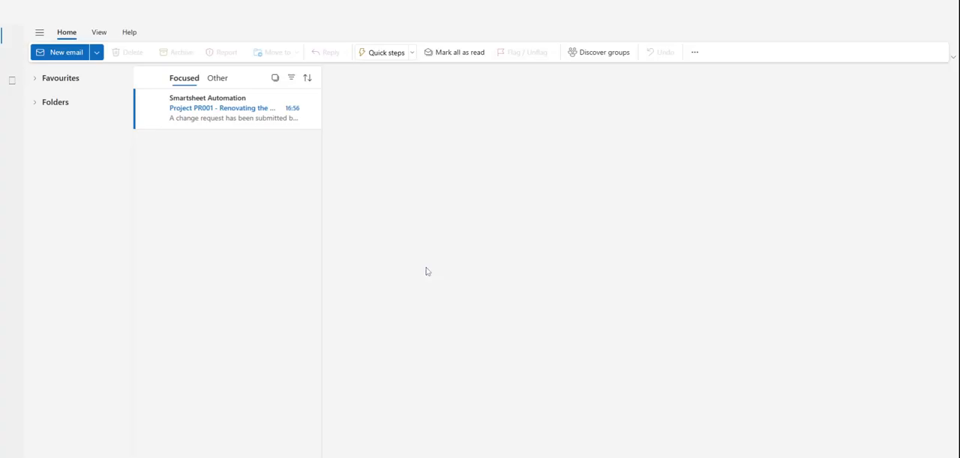
# Step: Switch to Outlook and read through the Smartsheet Automation change request email for Project PR001, including its authorisation details
pyautogui.click(255, 114)
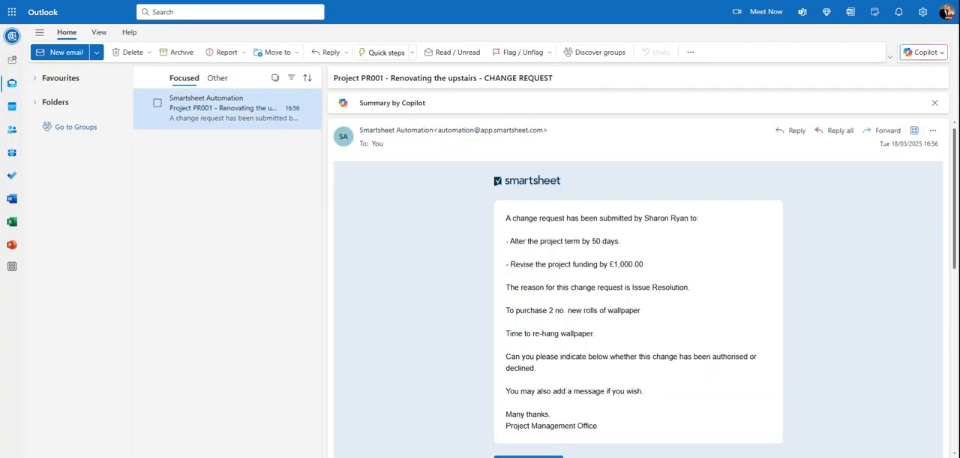
pyautogui.scroll(-1, 687, 230)
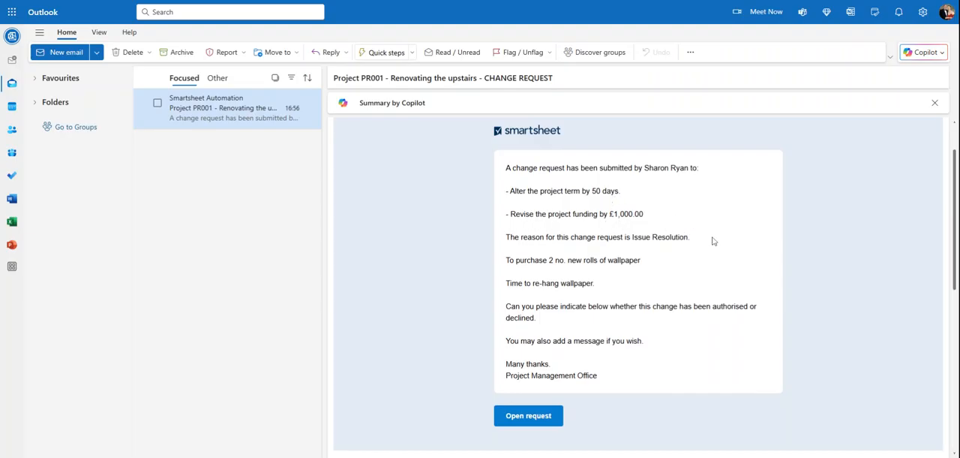
pyautogui.scroll(-1, 713, 241)
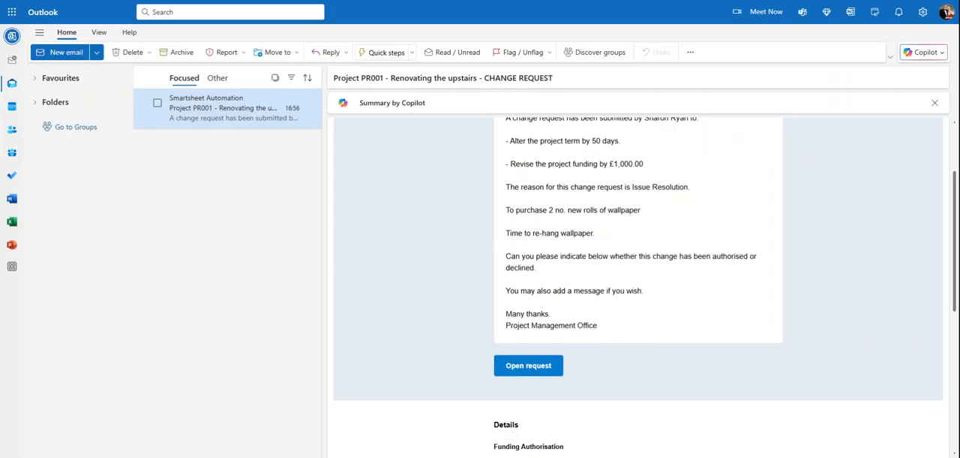
pyautogui.scroll(-2, 594, 244)
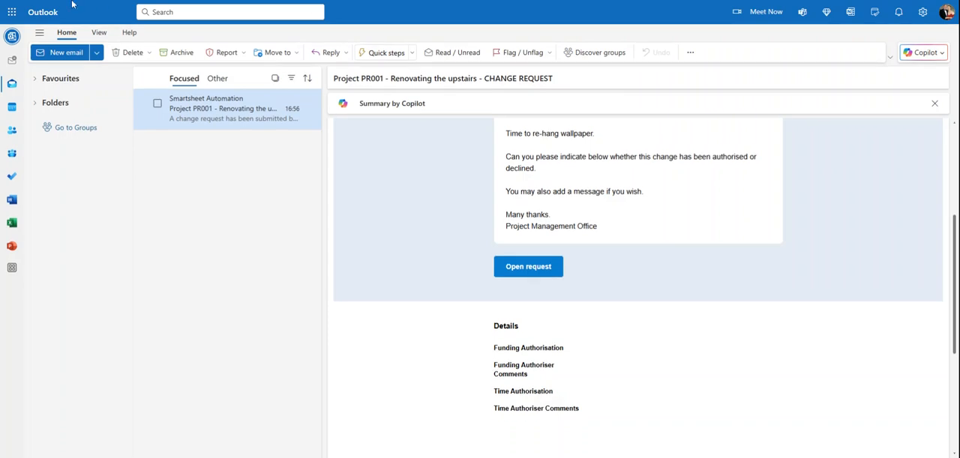
pyautogui.press('Escape')
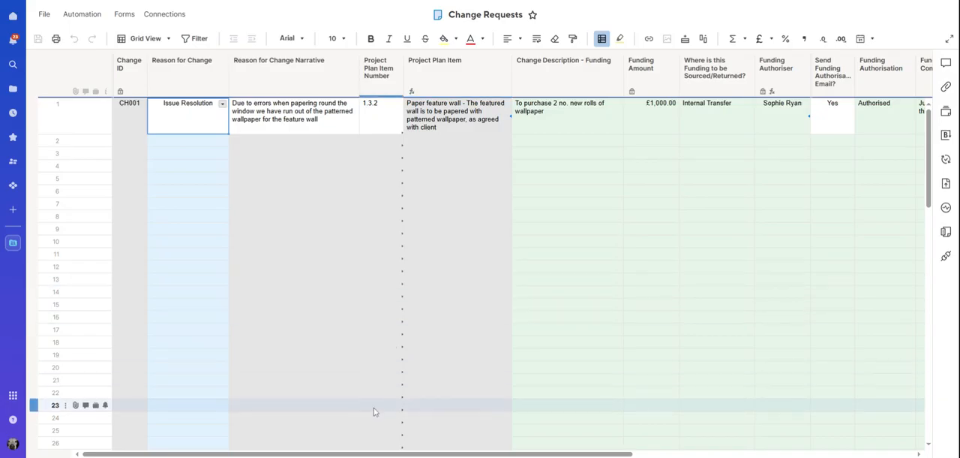
# Step: Return to the Change Requests sheet and review row 1's funding and time authorisation responses and authoriser comments
pyautogui.moveTo(372, 452); pyautogui.dragTo(652, 452)
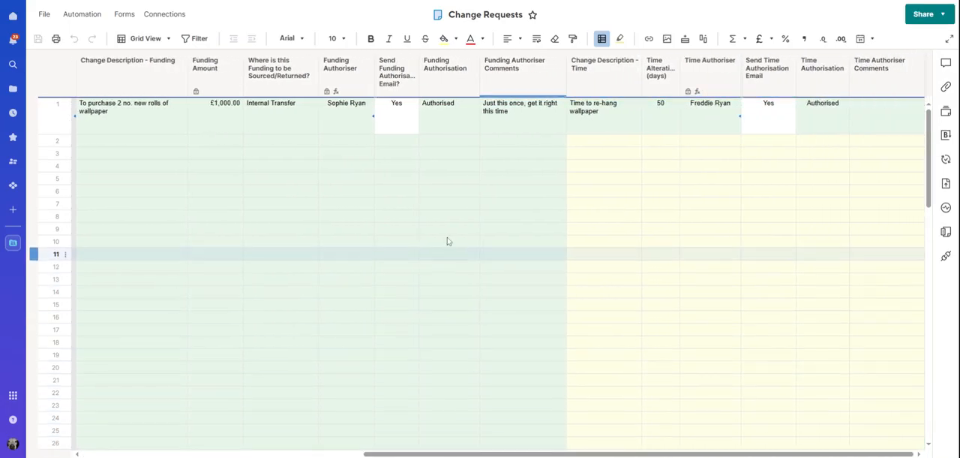
pyautogui.click(506, 114)
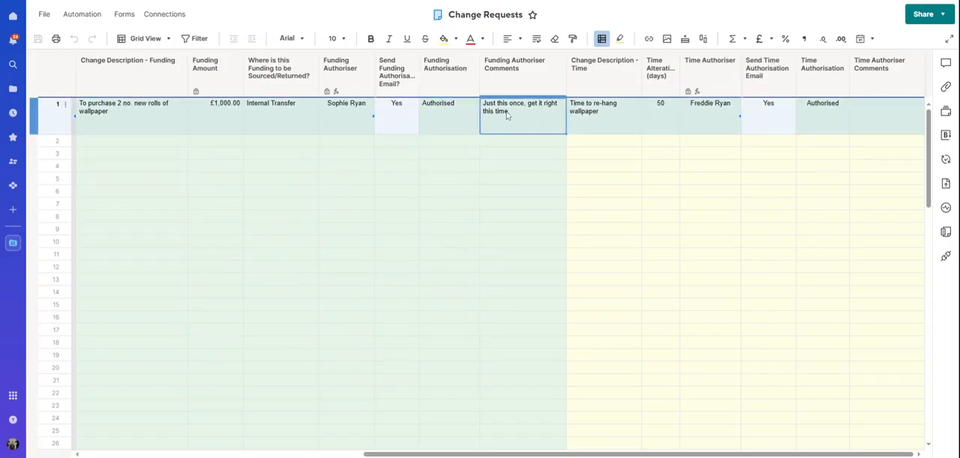
pyautogui.click(826, 125)
pyautogui.click(898, 122)
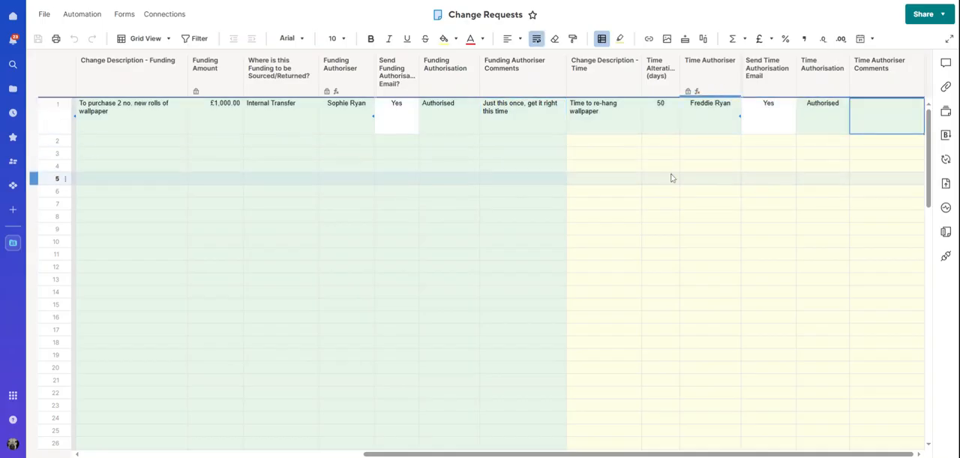
# Step: Change both Funding Authorisation and Time Authorisation to Declined for row 1
pyautogui.click(454, 125)
pyautogui.click(472, 103)
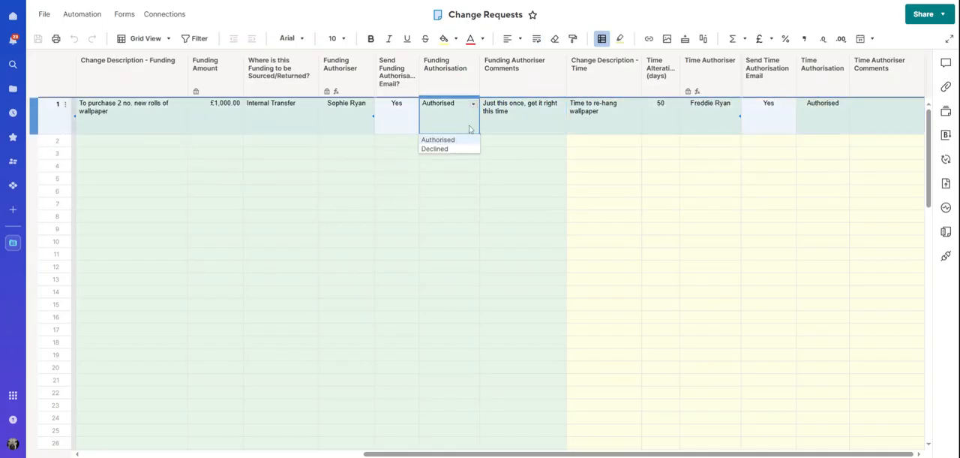
pyautogui.click(452, 148)
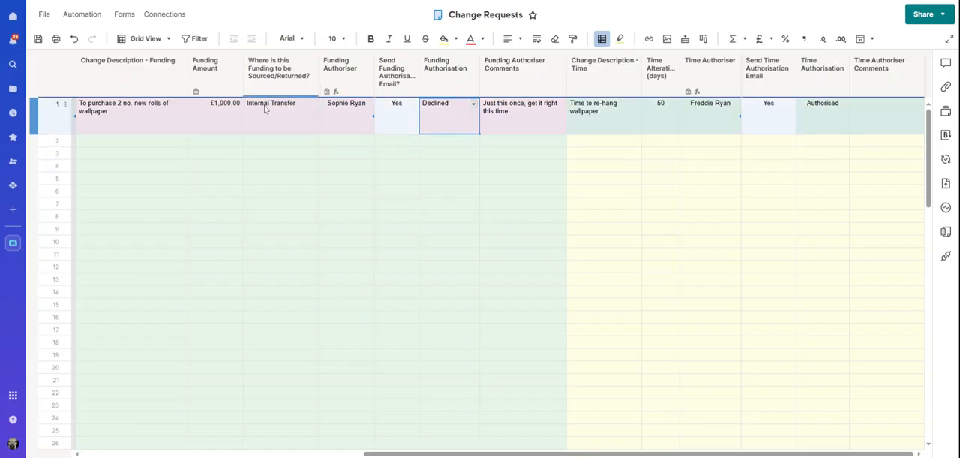
pyautogui.click(839, 120)
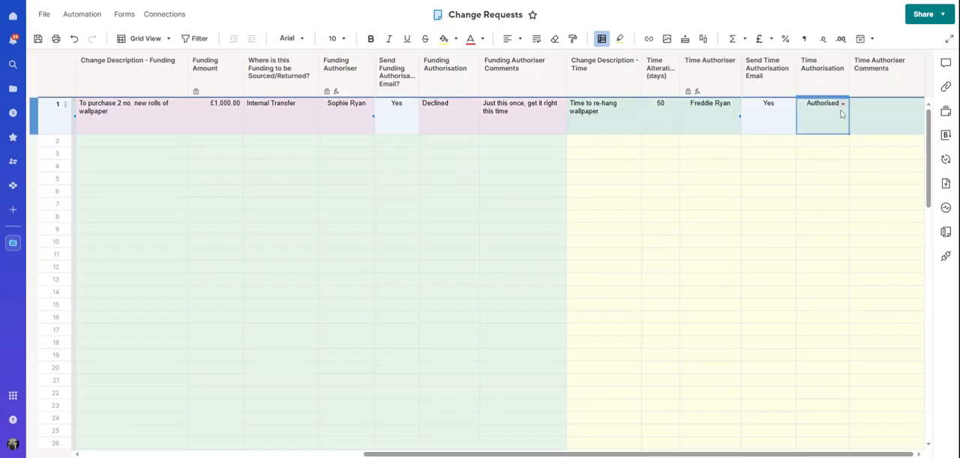
pyautogui.click(843, 106)
pyautogui.click(829, 149)
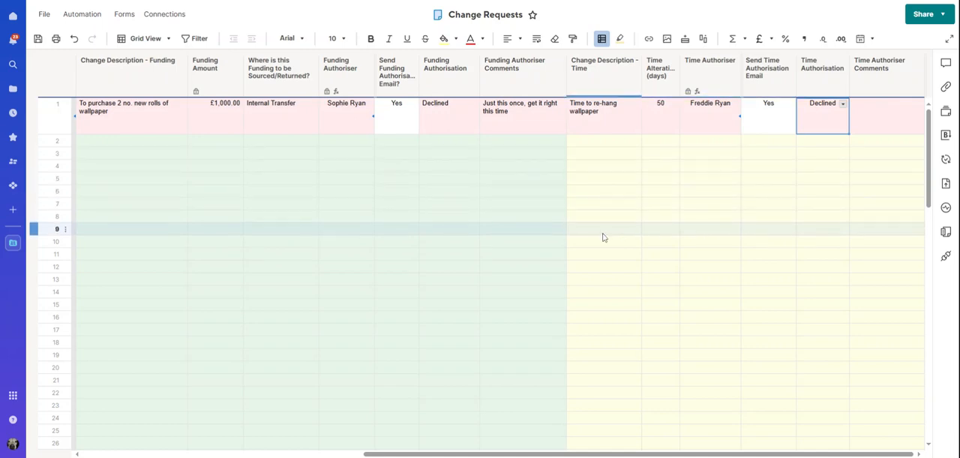
# Step: Save the sheet, view the cell history of row 1's Funding Authorisation entry and close it
pyautogui.rightClick(437, 120)
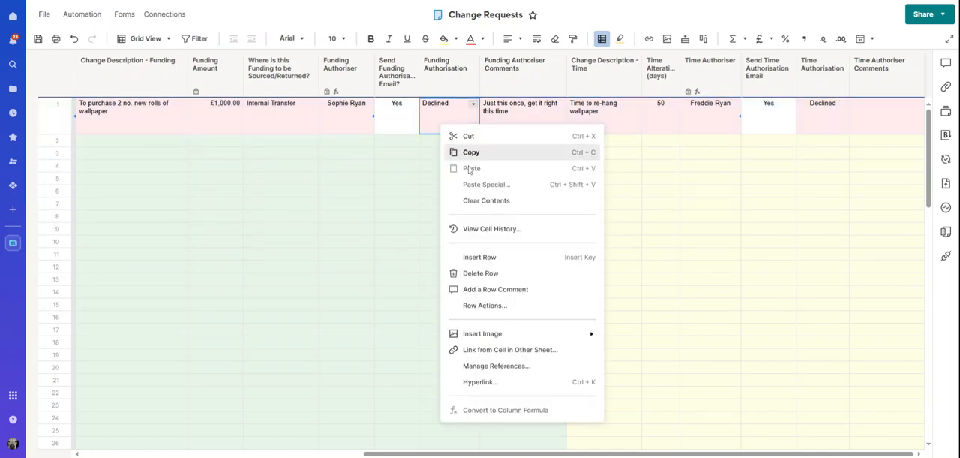
pyautogui.click(441, 207)
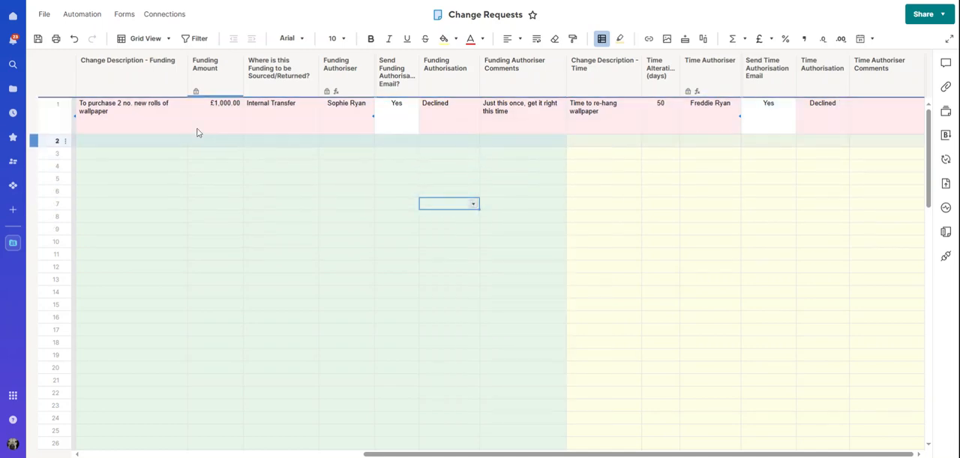
pyautogui.click(38, 39)
pyautogui.rightClick(459, 122)
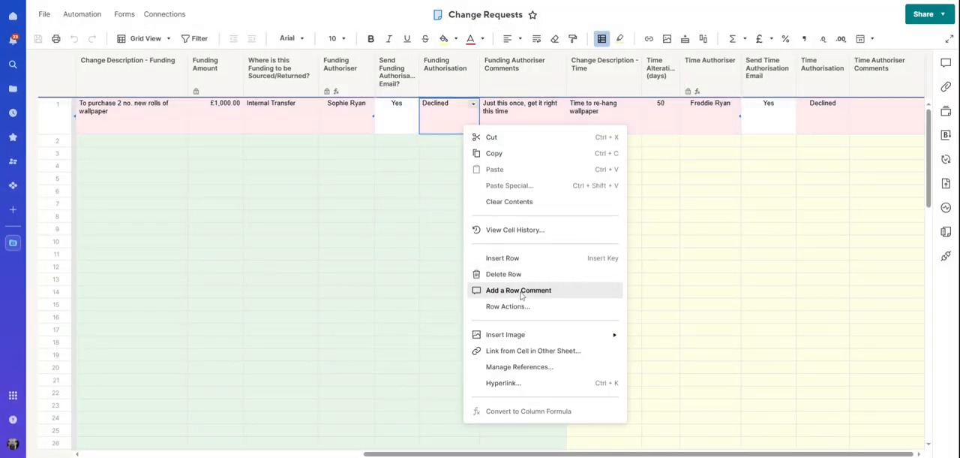
pyautogui.click(515, 230)
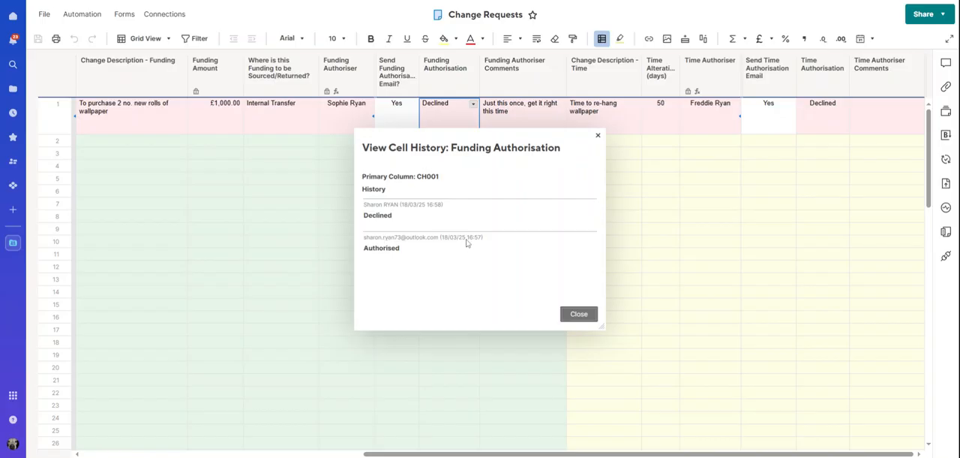
pyautogui.click(571, 316)
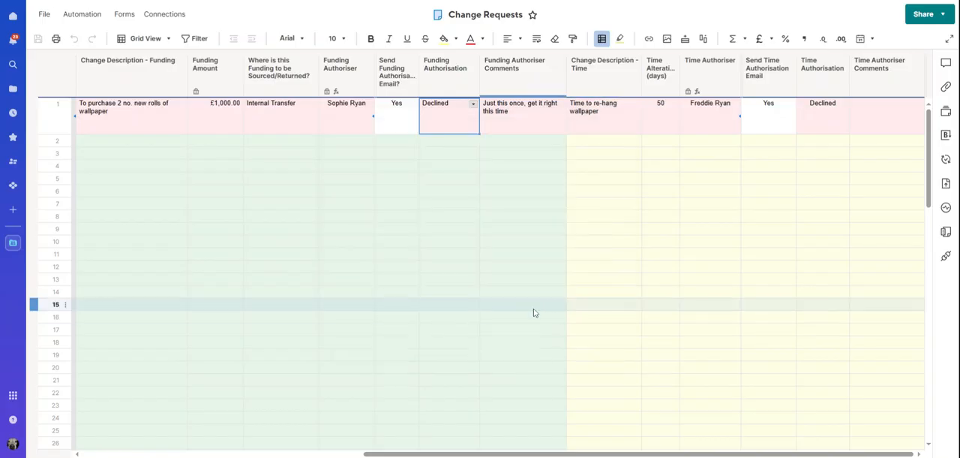
# Step: Set row 1's Funding Authorisation and Time Authorisation back to Authorised and save the sheet
pyautogui.click(474, 103)
pyautogui.click(460, 143)
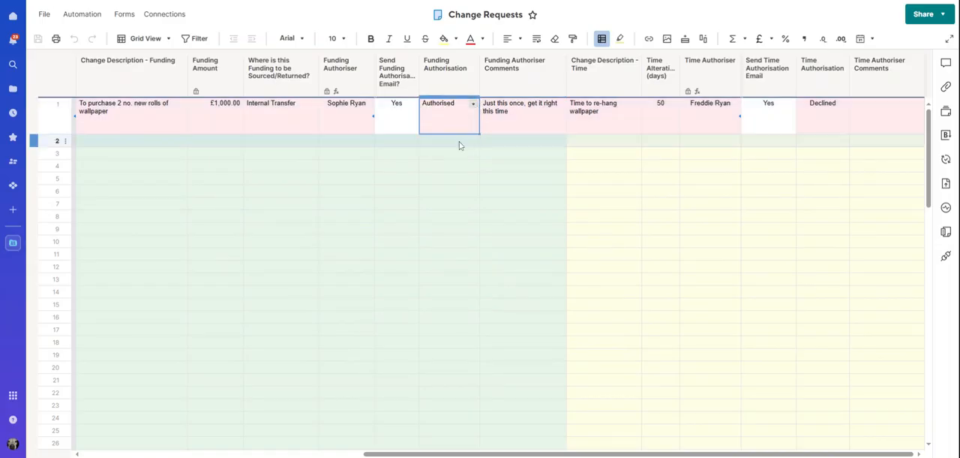
pyautogui.click(833, 105)
pyautogui.click(843, 105)
pyautogui.click(822, 141)
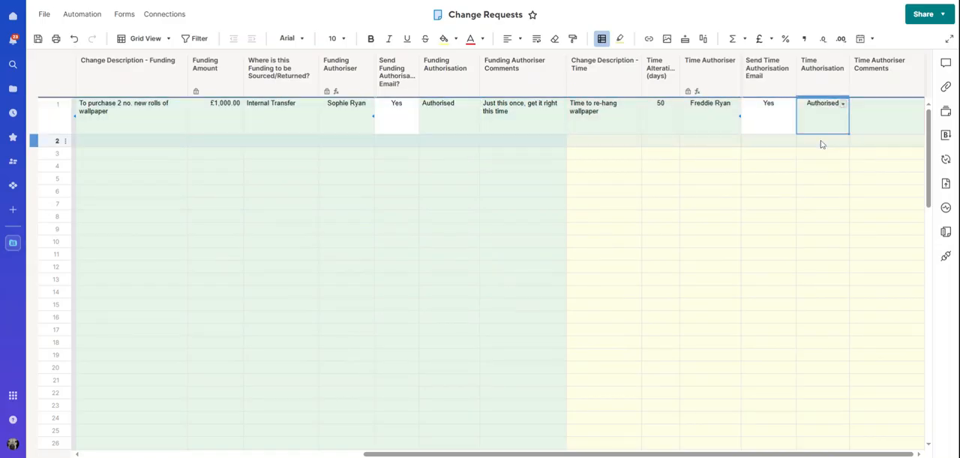
pyautogui.moveTo(704, 453); pyautogui.dragTo(422, 453)
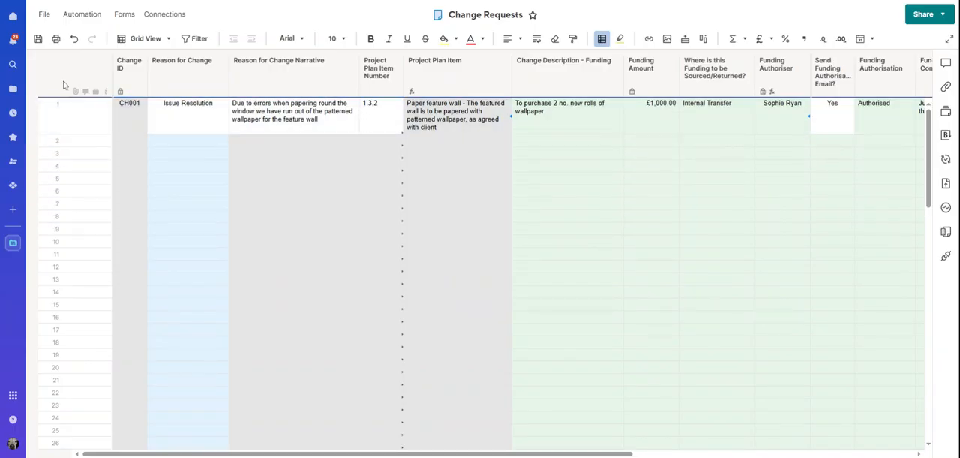
pyautogui.click(37, 39)
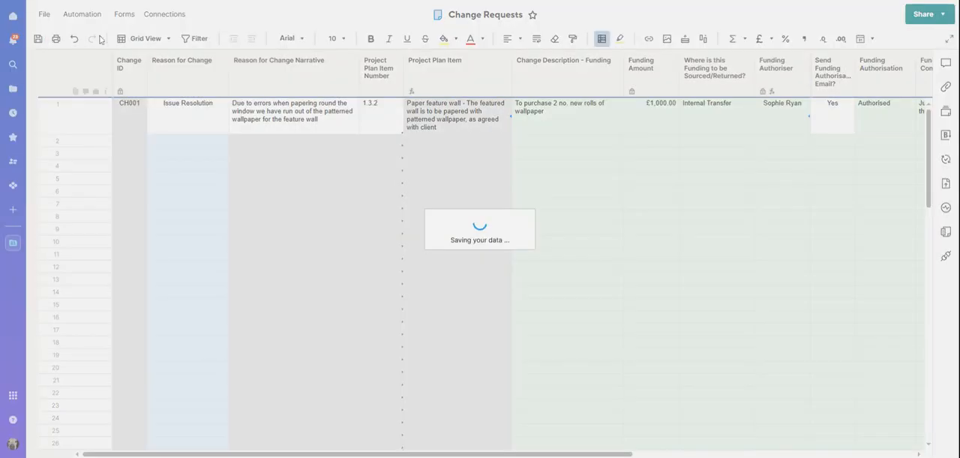